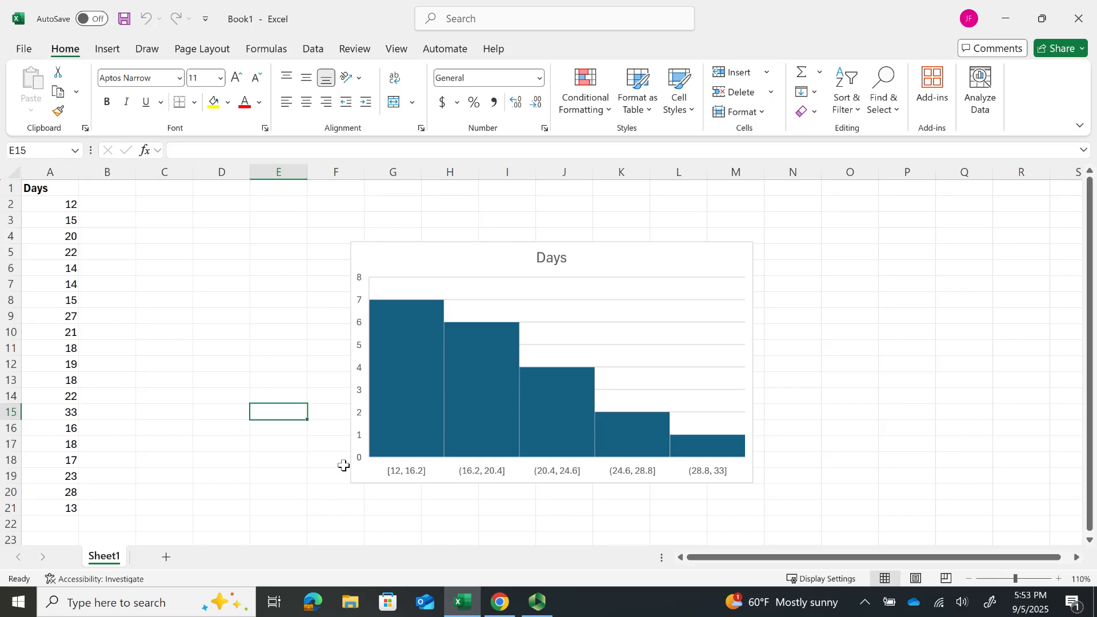
Step: Create a PivotTable on a new worksheet from the Days data in Sheet1 cells A1:A21
left_click_drag(62, 189, 52, 514)
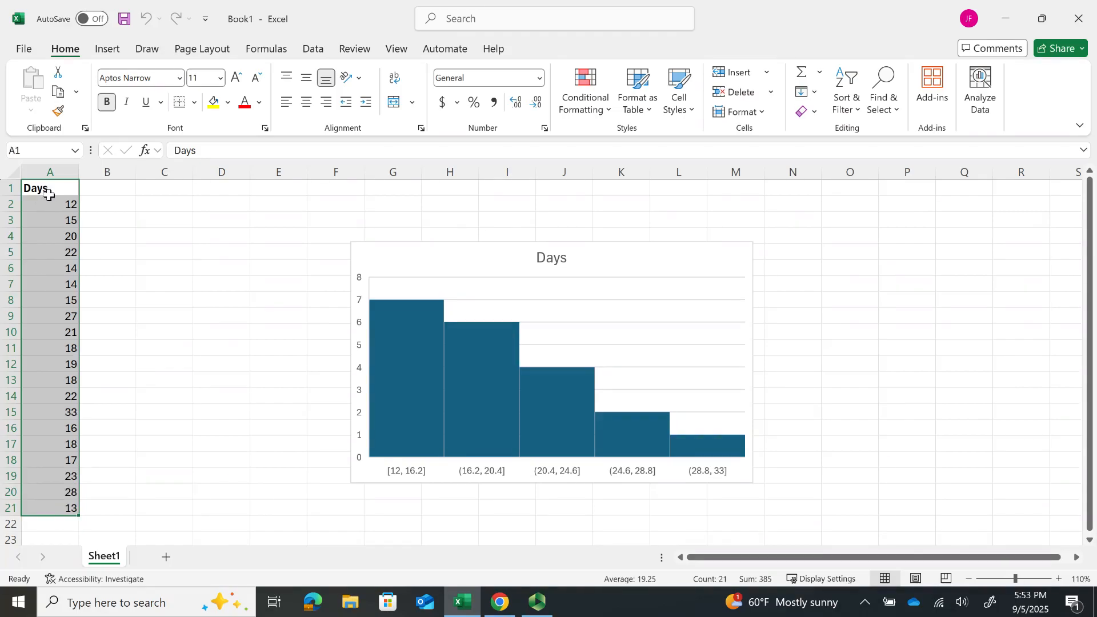
left_click(108, 52)
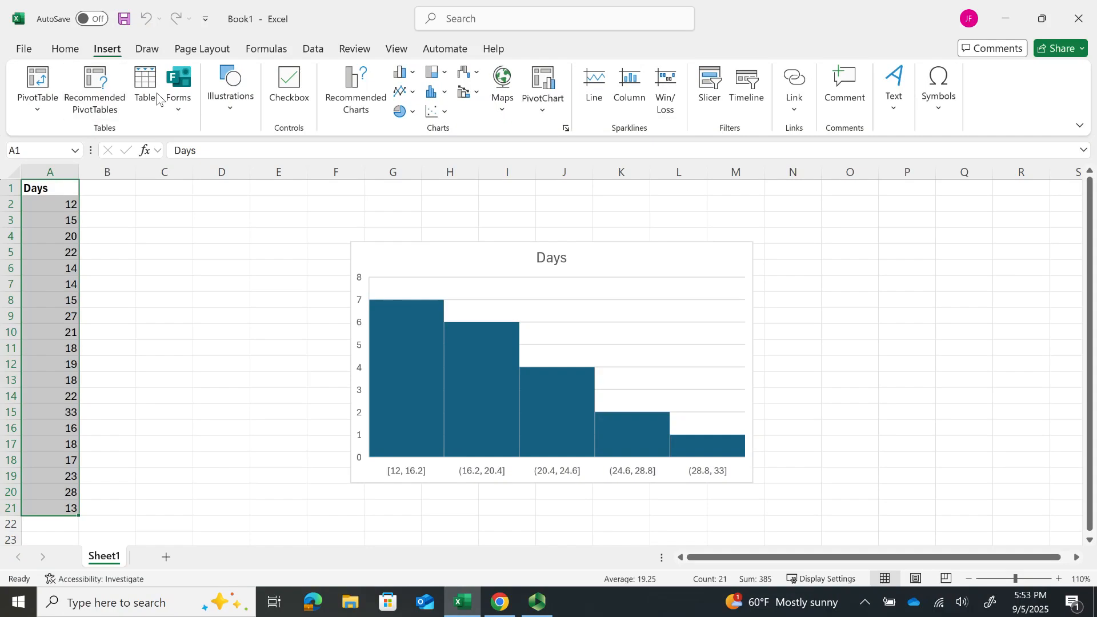
left_click(35, 83)
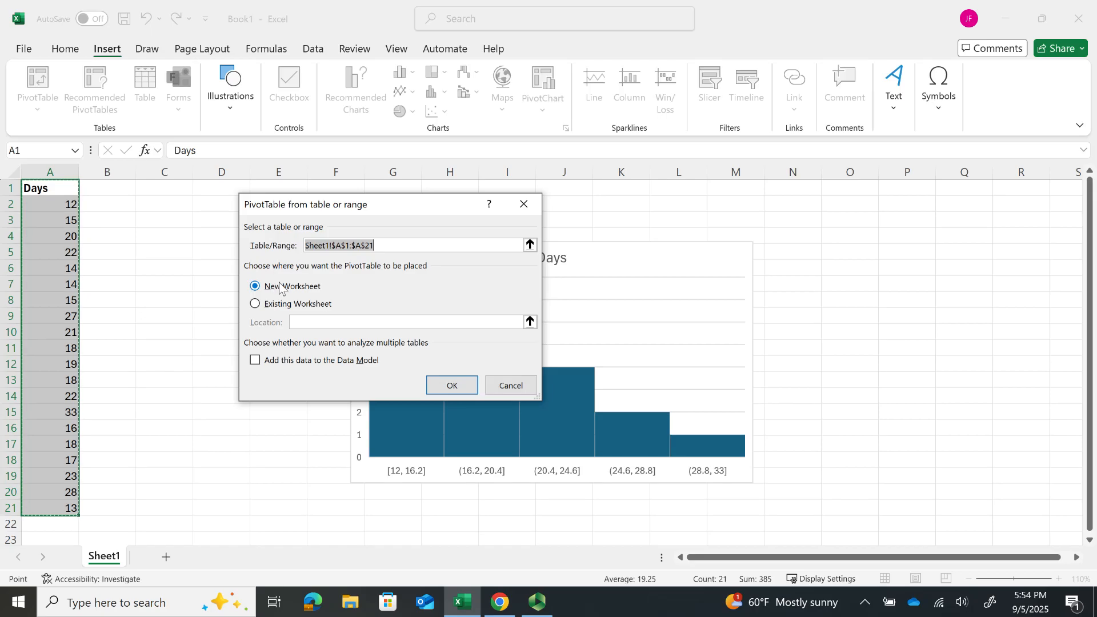
left_click(451, 387)
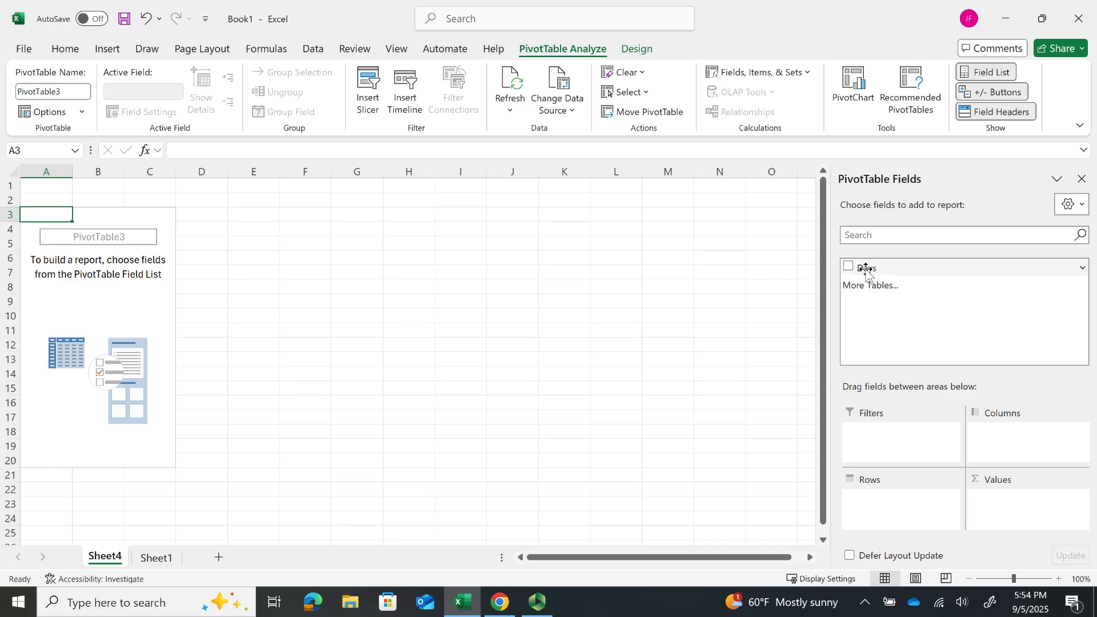
Step: Add the Days field to both the Rows and the Values areas of the PivotTable
mouse_move(867, 268)
left_mouse_down()
mouse_move(889, 409)
mouse_move(907, 453)
mouse_move(901, 510)
mouse_move(885, 507)
left_mouse_up()
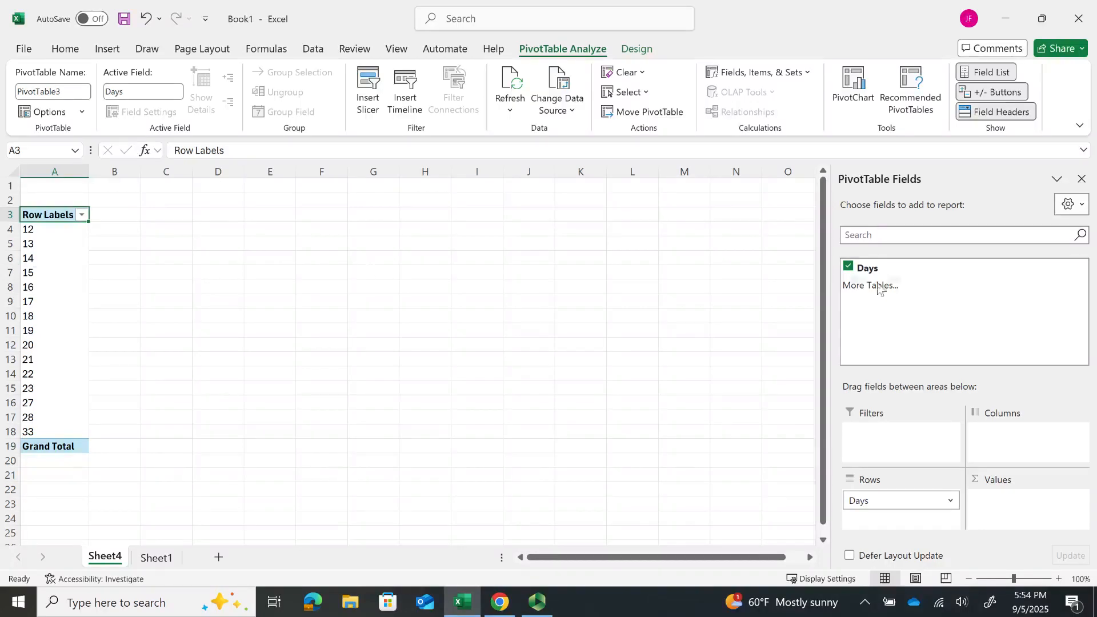
left_click_drag(863, 267, 1011, 506)
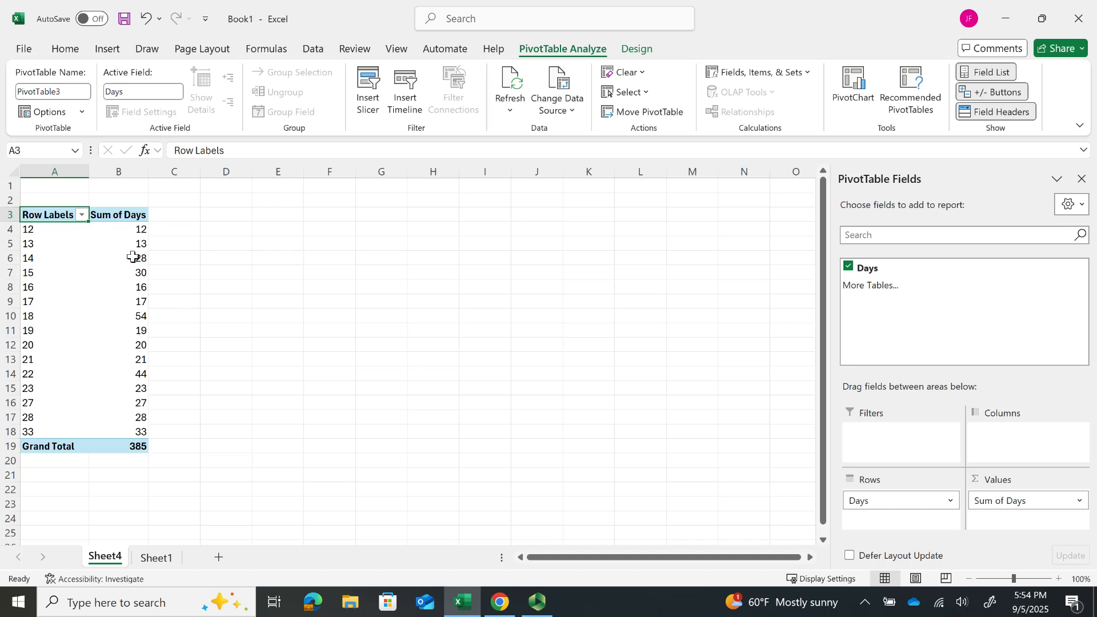
mouse_move(133, 256)
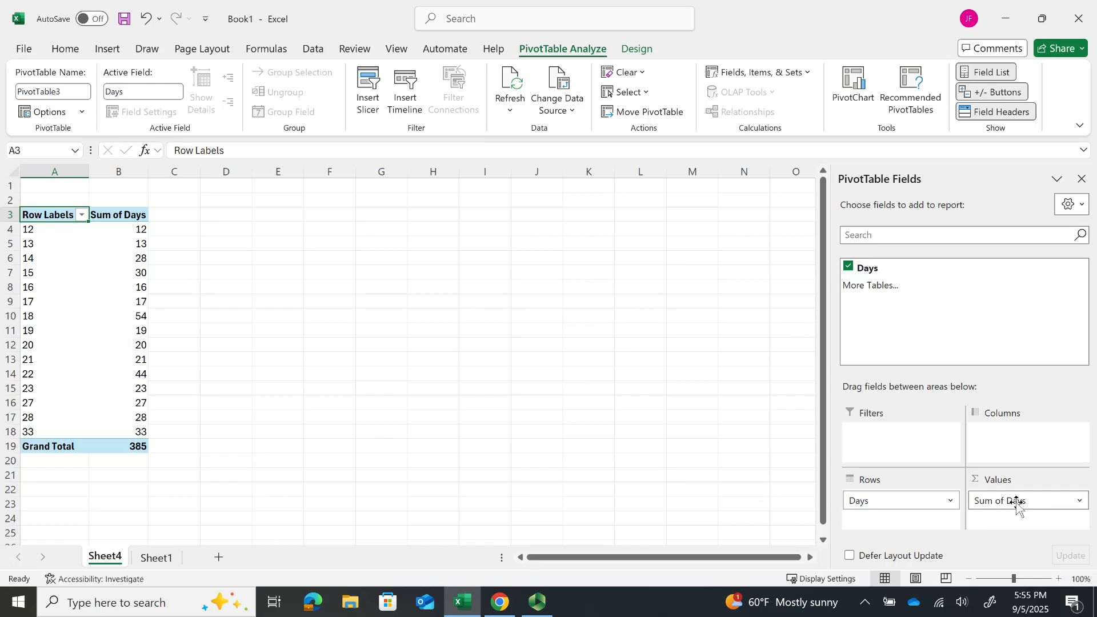
Step: Change the PivotTable's Days value field to be summarized by Count
left_click(1079, 502)
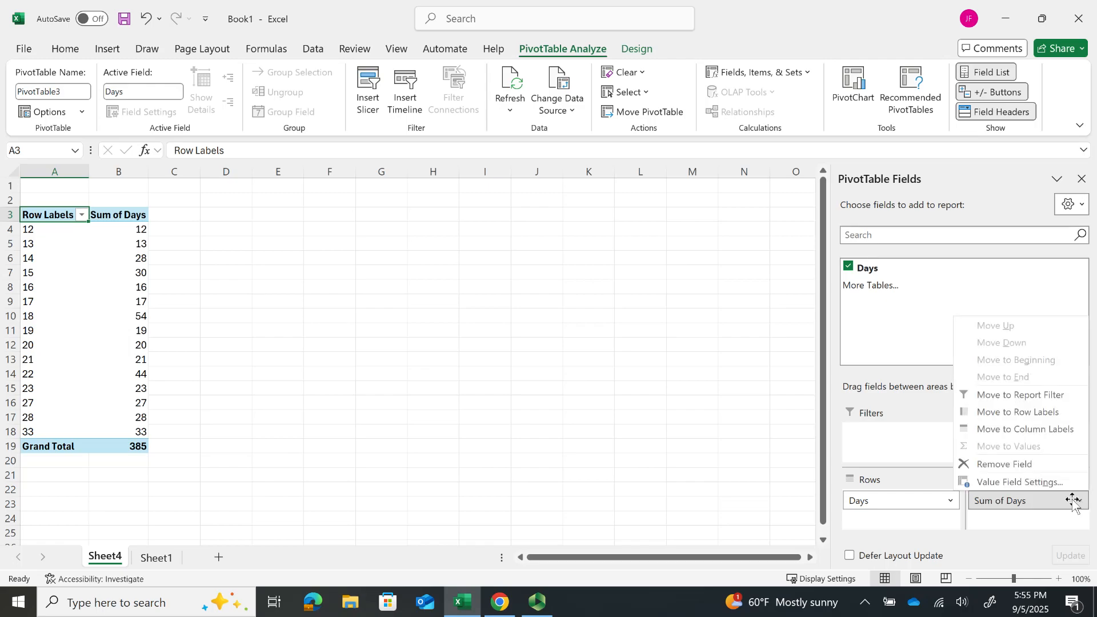
left_click(1039, 481)
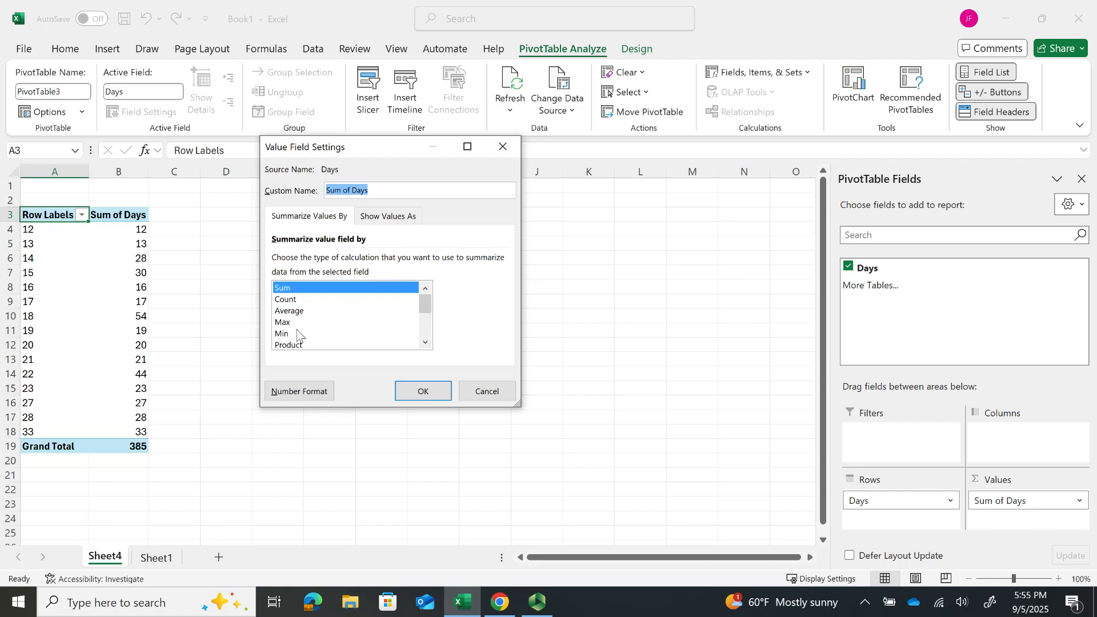
left_click(285, 299)
left_click(424, 393)
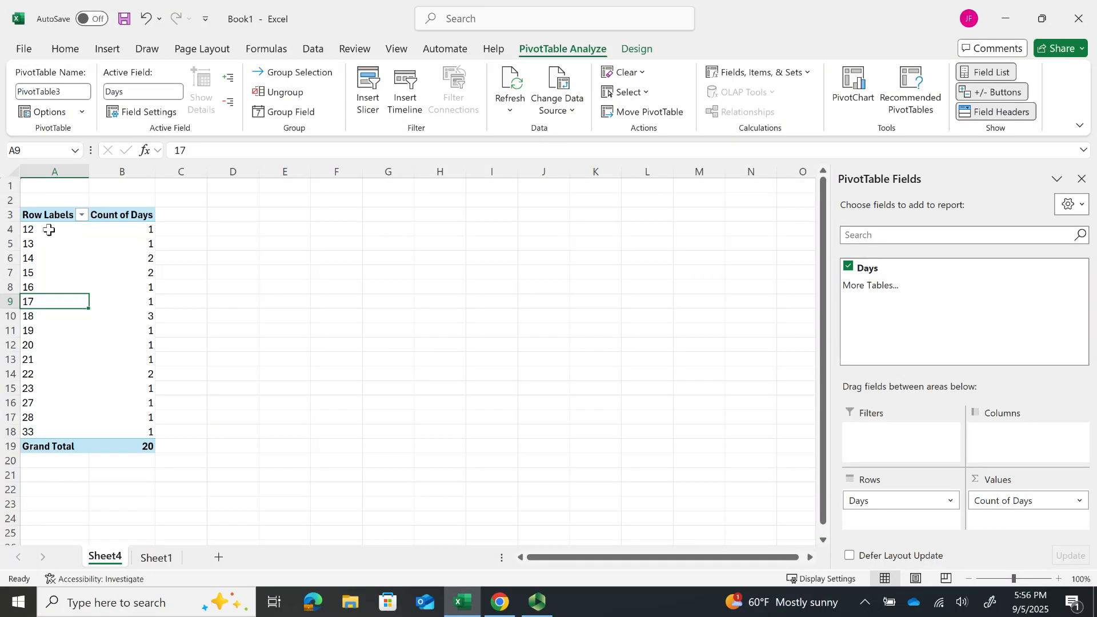
Step: Group the PivotTable's Days row labels starting at 10, ending at 34, in intervals of 5
left_click(69, 250)
right_click(69, 251)
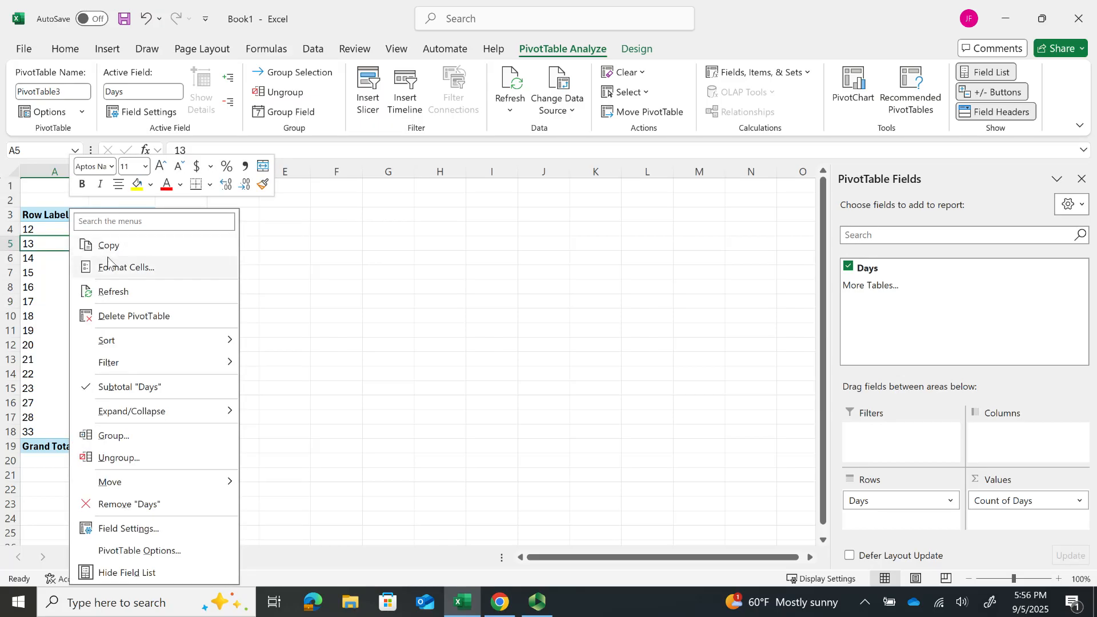
left_click(110, 437)
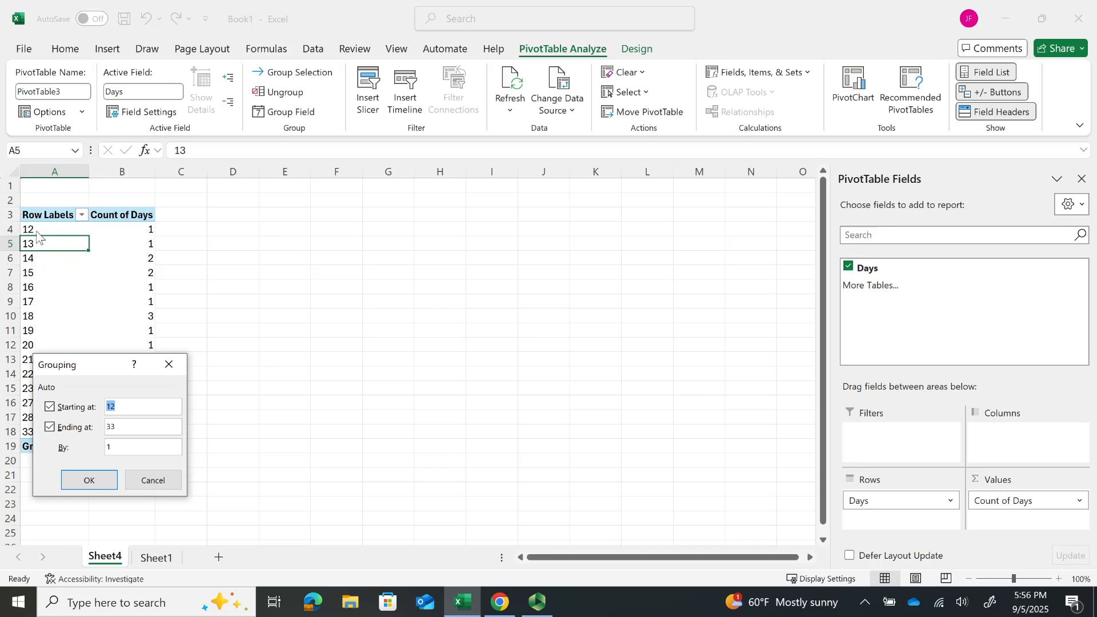
type("1")
left_click_drag(122, 426, 100, 431)
type("34")
left_click(124, 450)
left_click_drag(124, 449, 98, 448)
type("5")
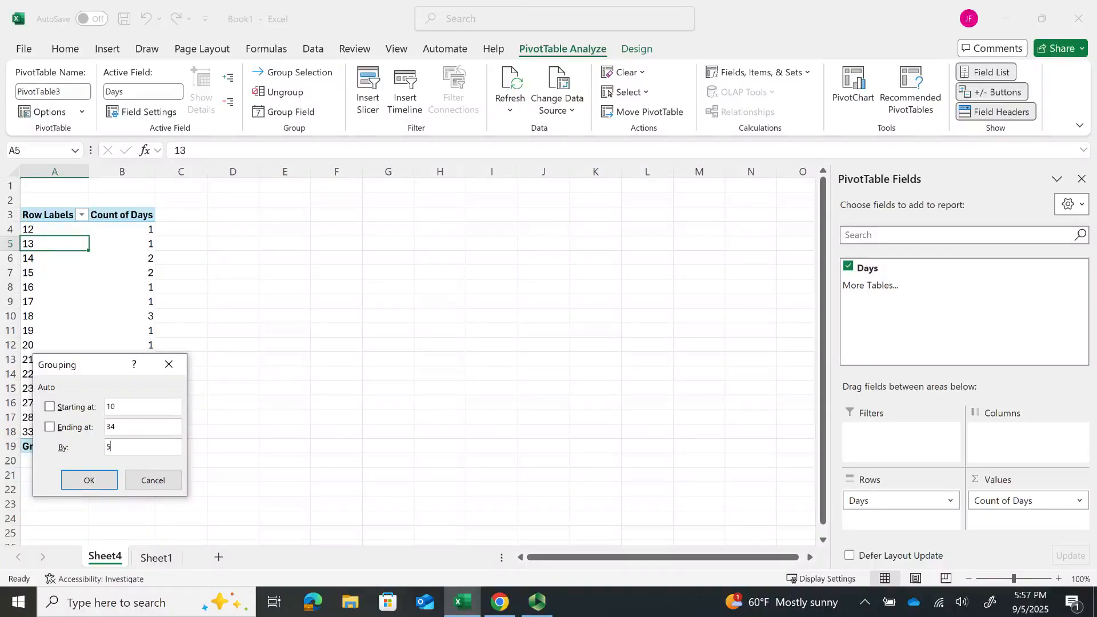
left_click(91, 481)
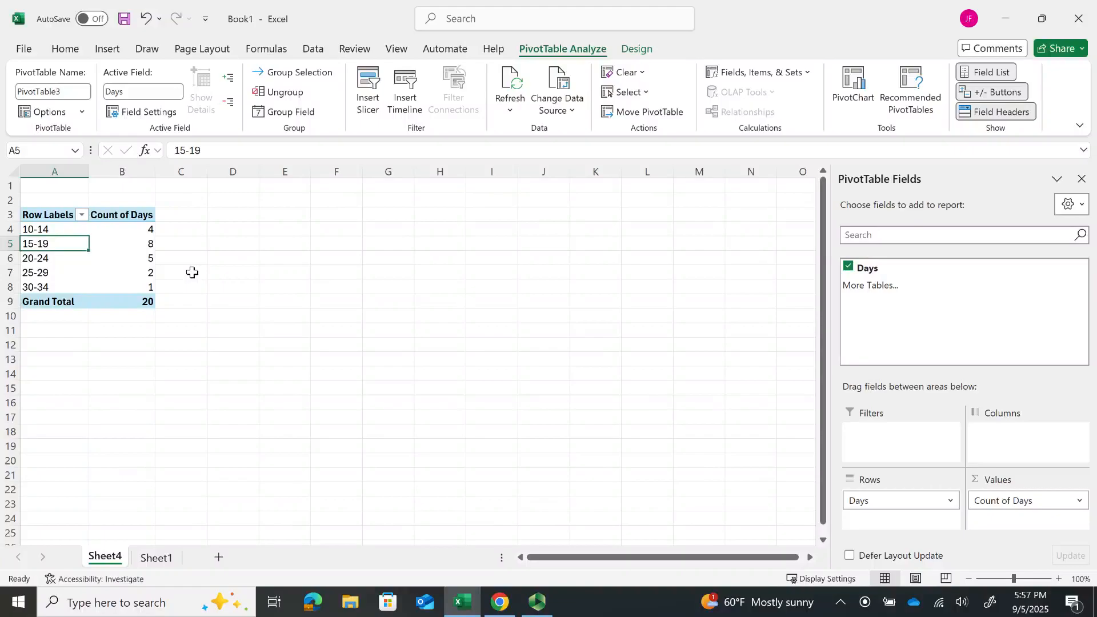
Step: Insert a Clustered Column chart from the grouped classes and their counts in A4:B8
key("Right")
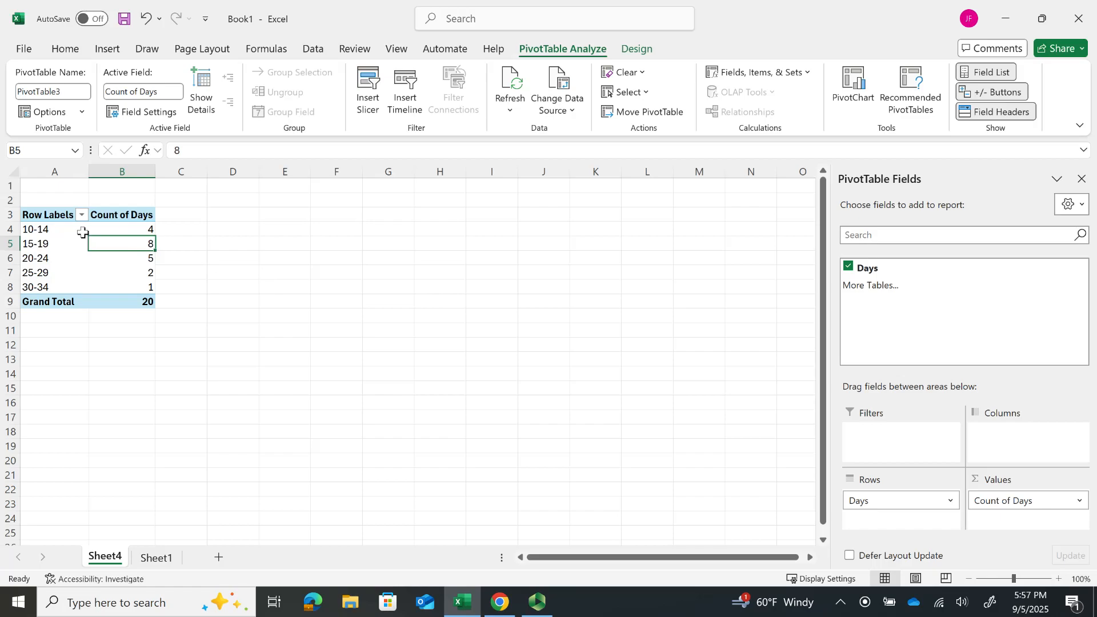
left_click_drag(34, 229, 97, 282)
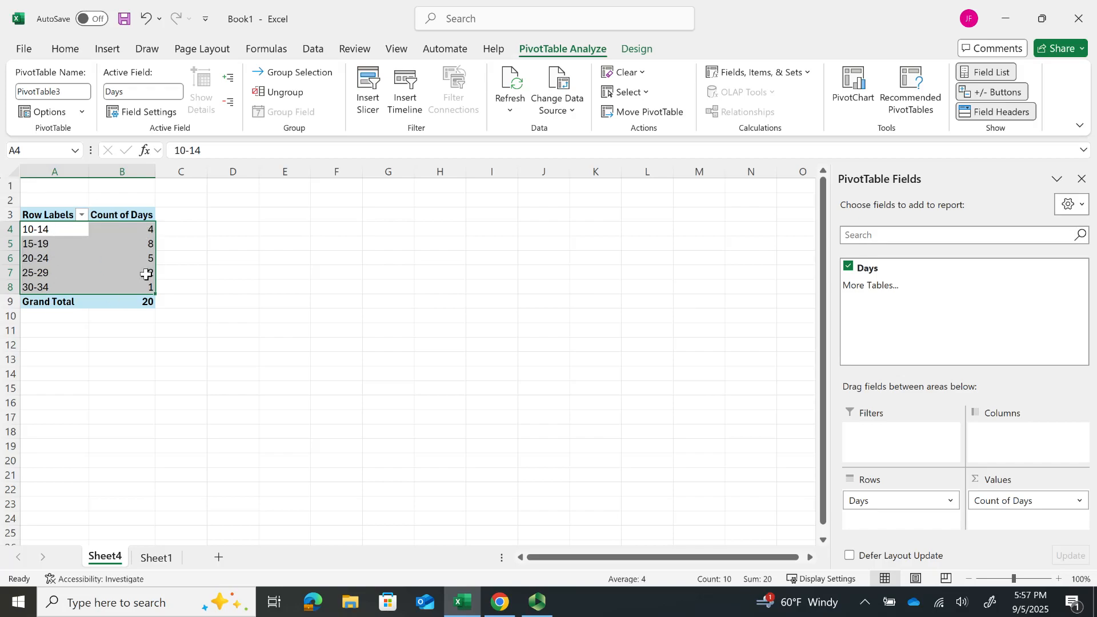
left_click(108, 49)
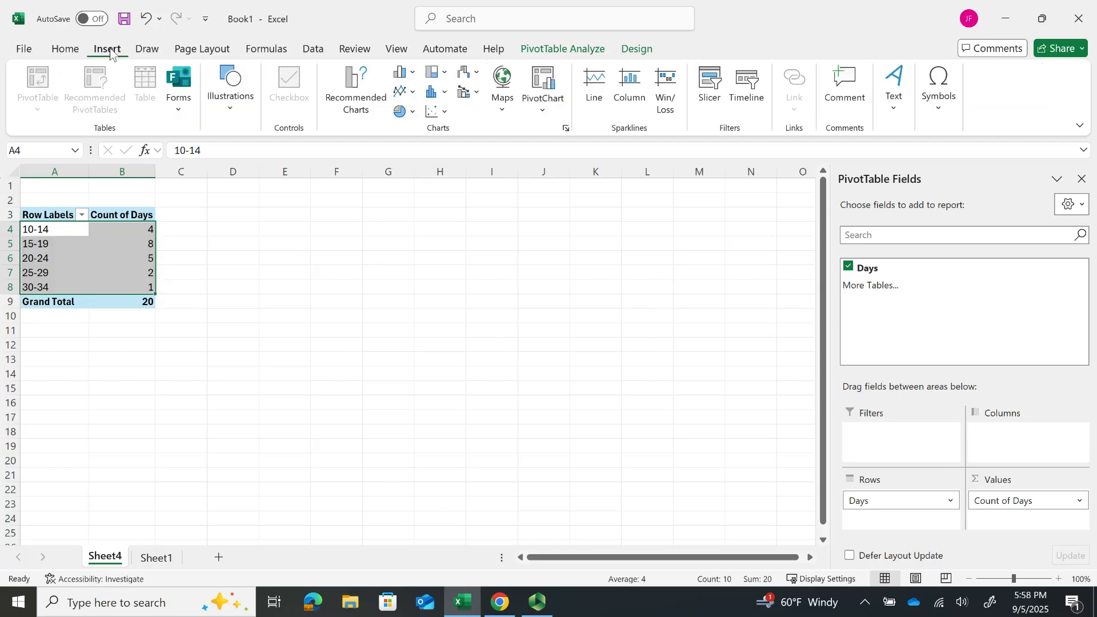
left_click(353, 81)
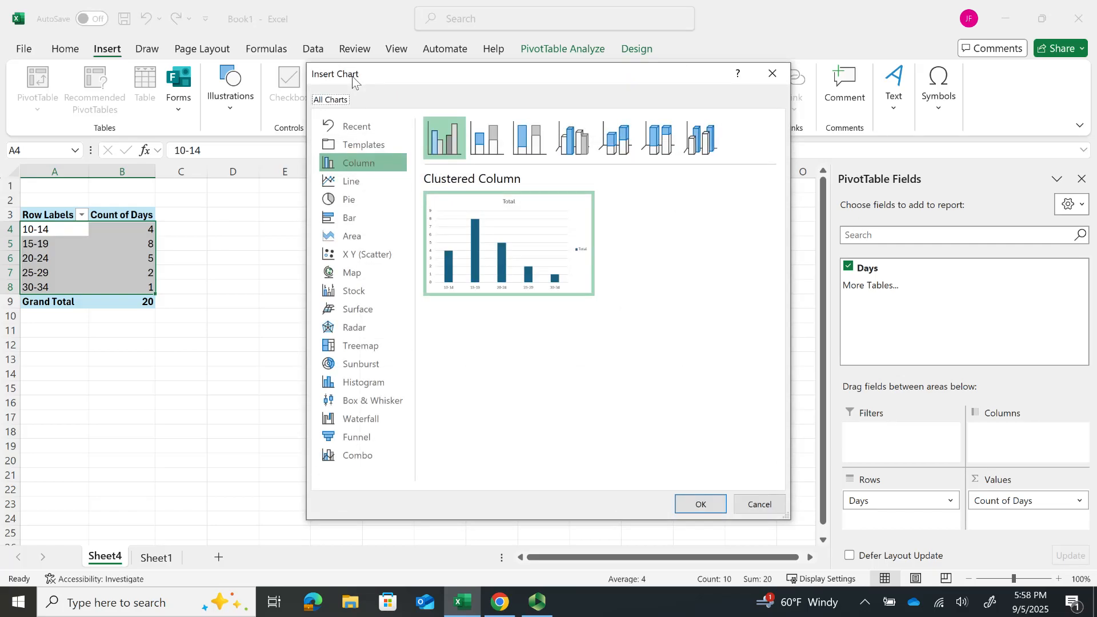
left_click(356, 382)
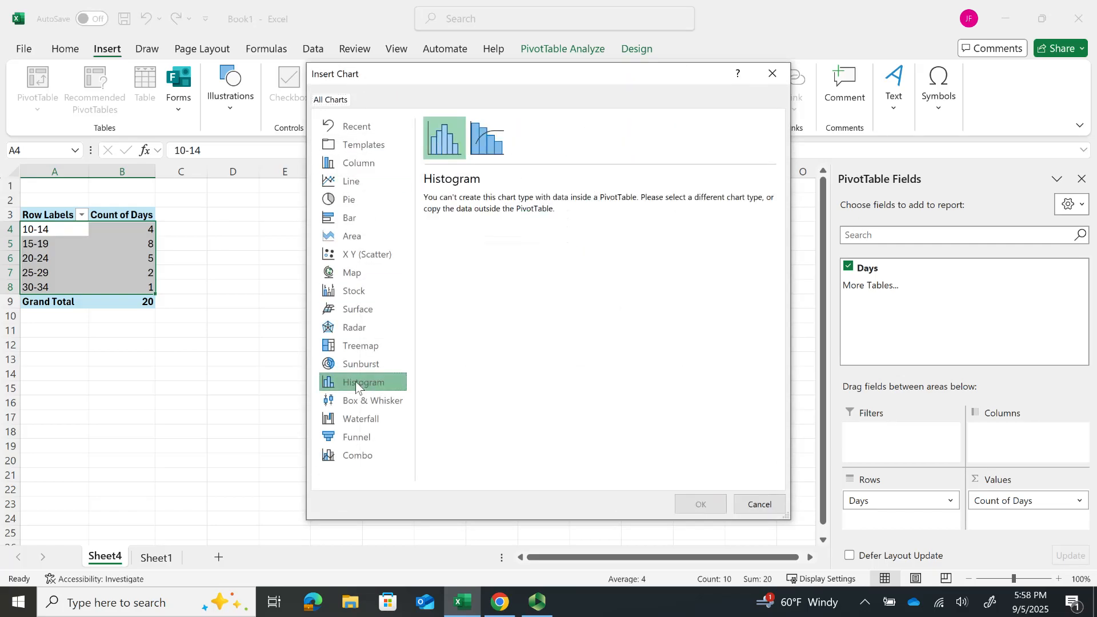
left_click(441, 138)
left_click(366, 165)
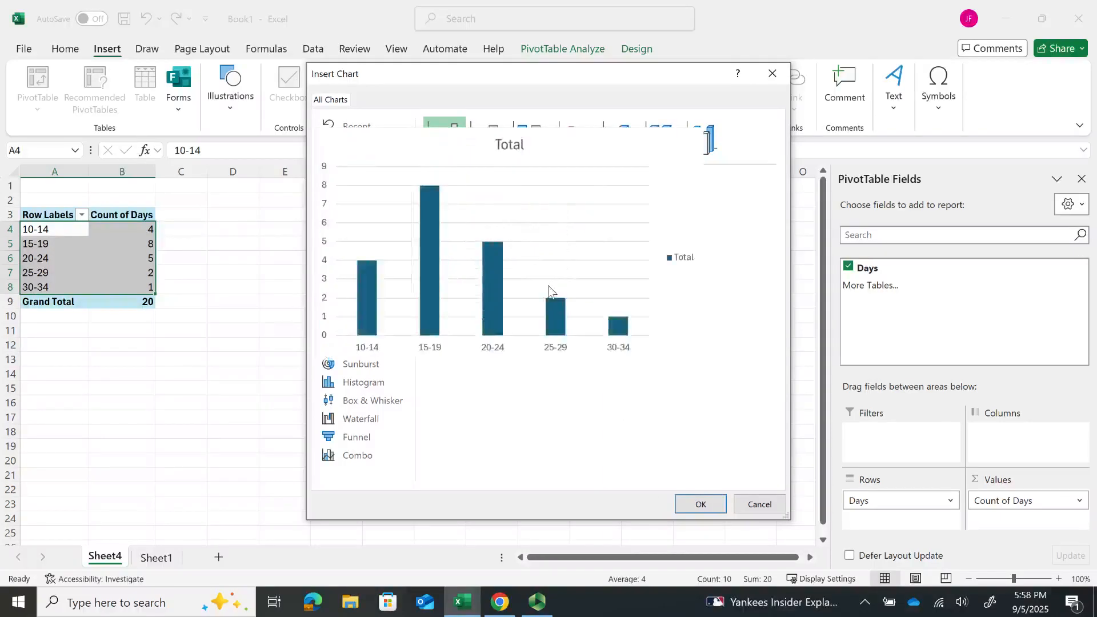
left_click(706, 507)
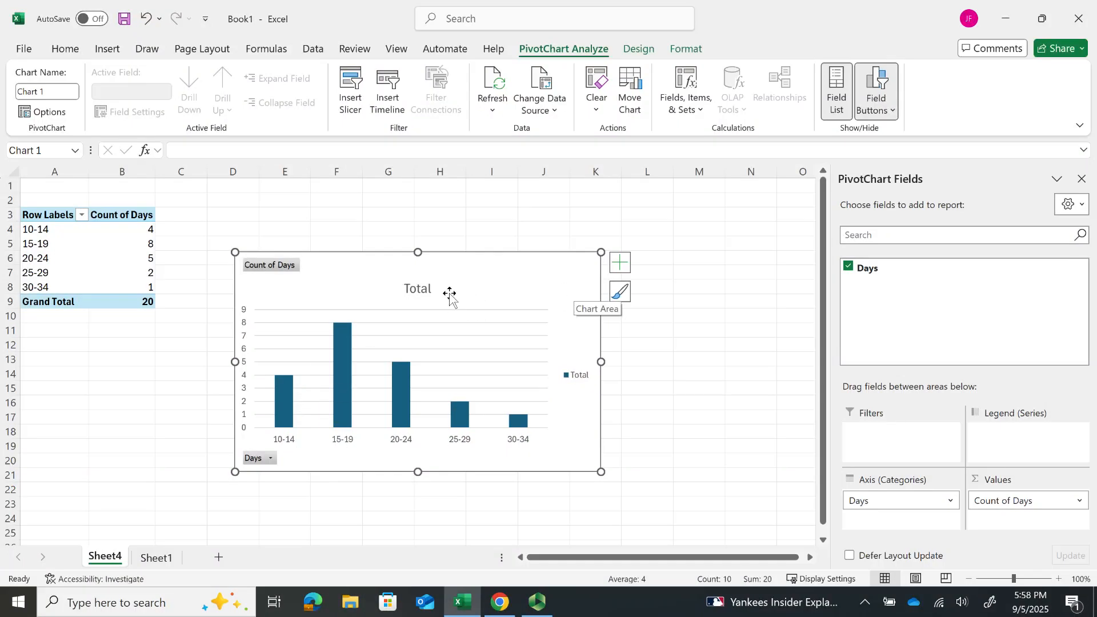
left_click(620, 266)
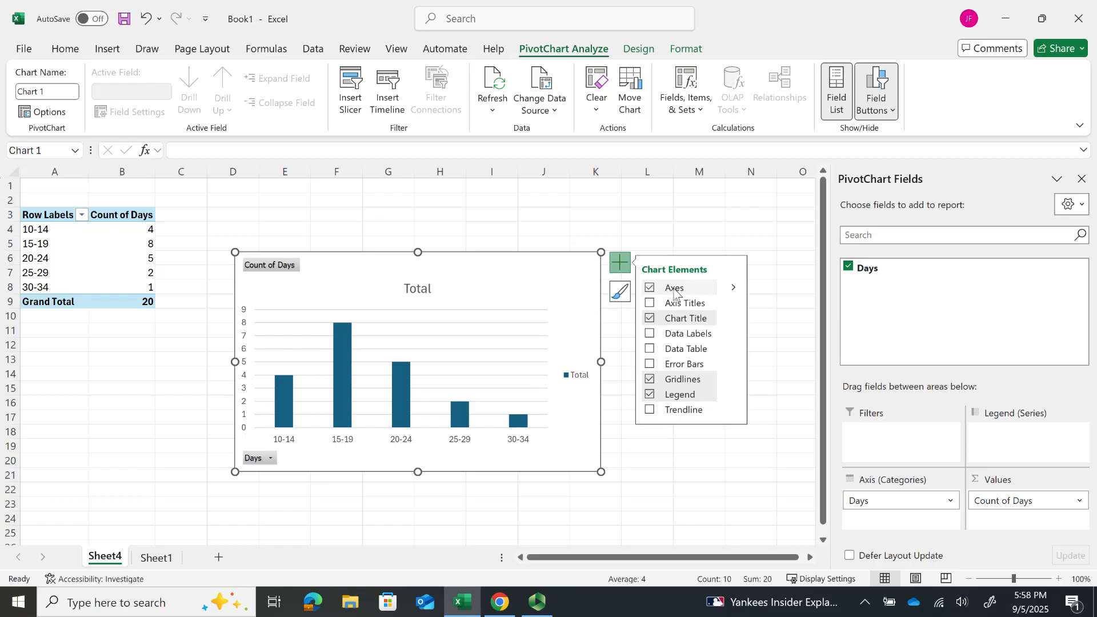
left_click(734, 289)
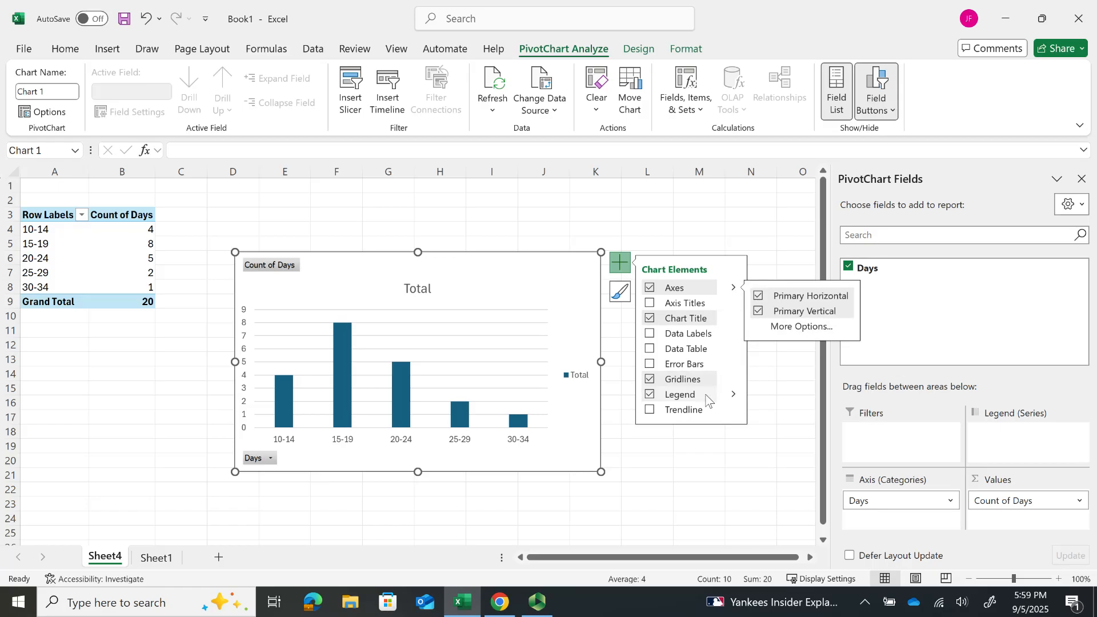
left_click(654, 215)
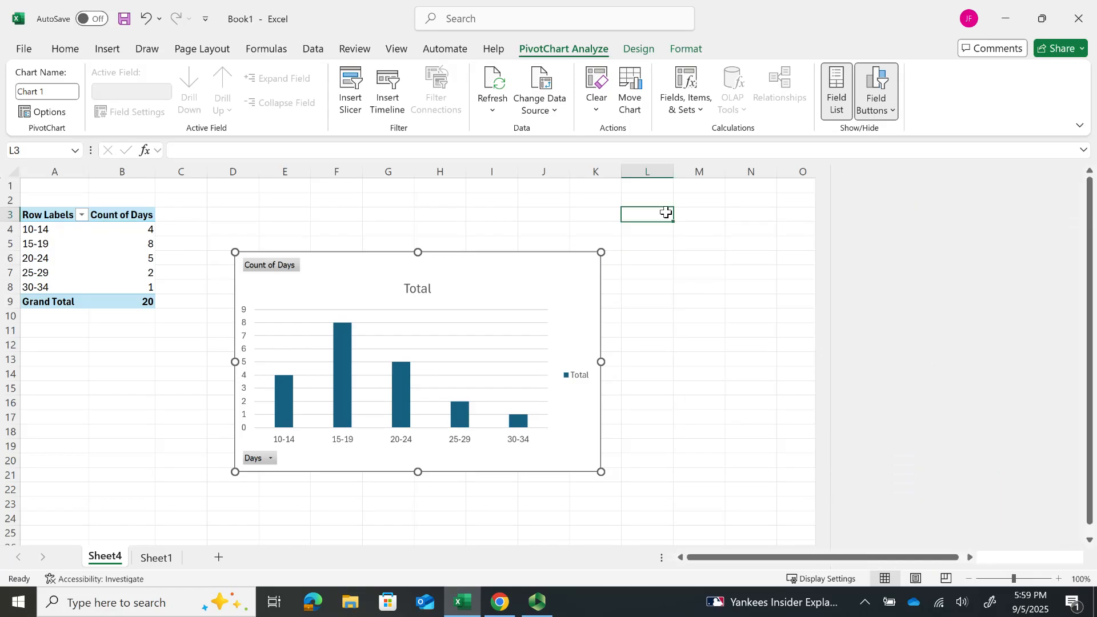